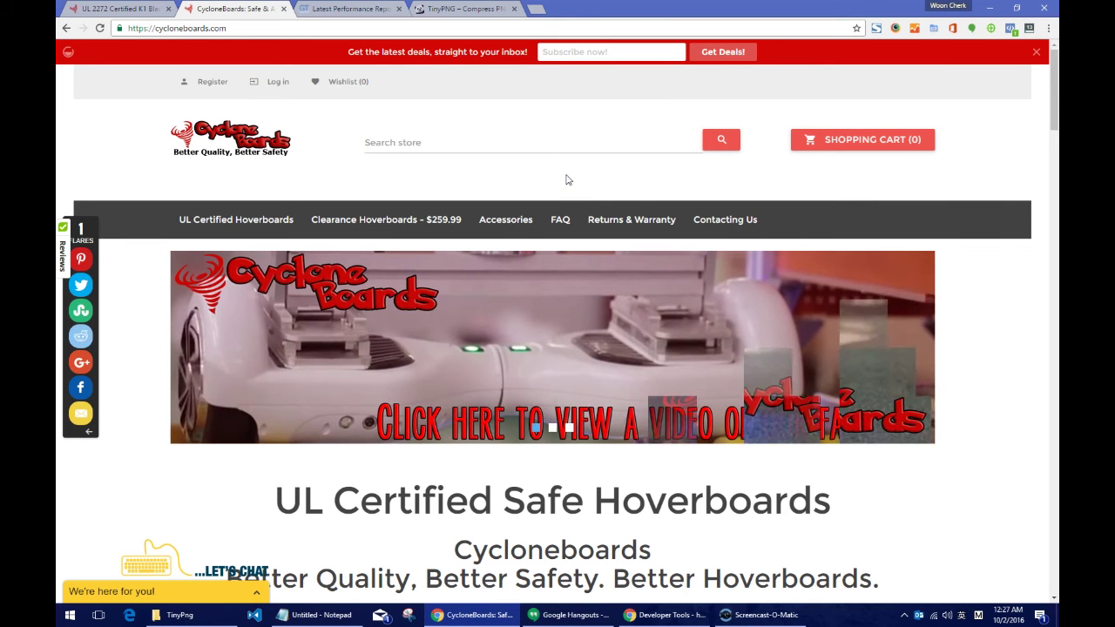
Browse the cycloneboards.com homepage down to the News section and back, then return to the GTmetrix report.
{"action": "left_click_drag", "start_coordinate": [1045, 103], "coordinate": [1054, 293]}
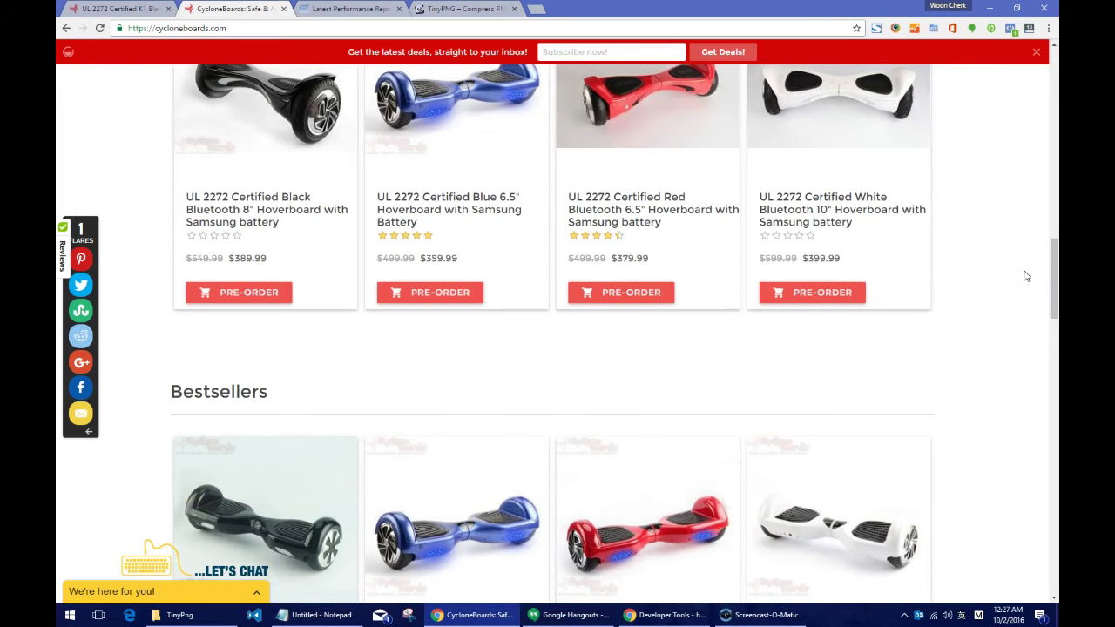
{"action": "scroll", "coordinate": [1027, 276], "scroll_direction": "up", "scroll_amount": 10}
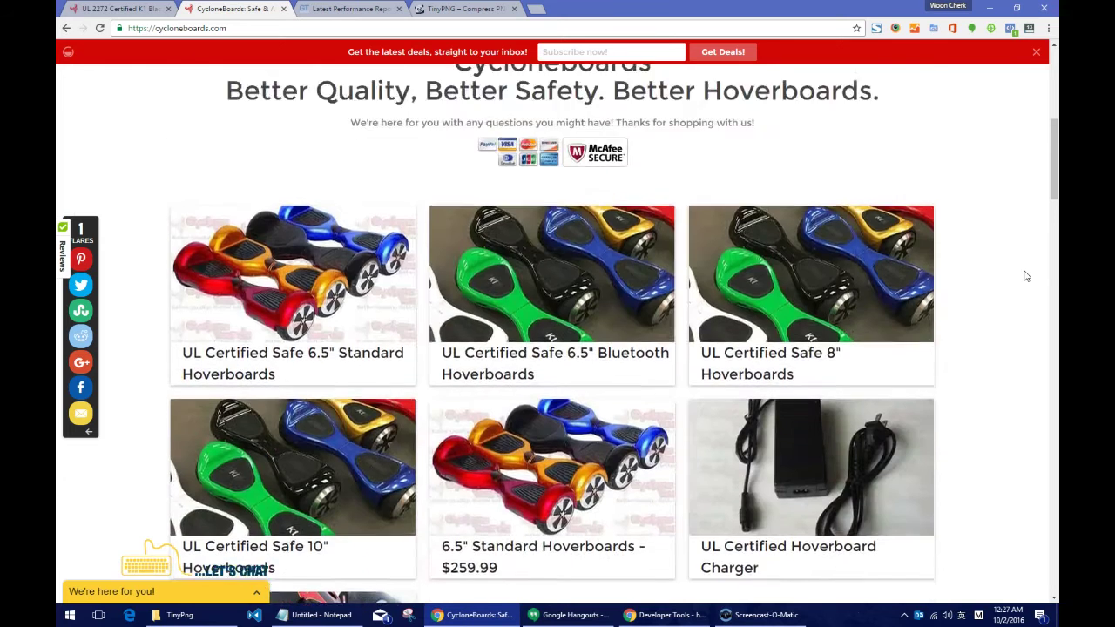
{"action": "scroll", "coordinate": [1026, 276], "scroll_direction": "down", "scroll_amount": 7}
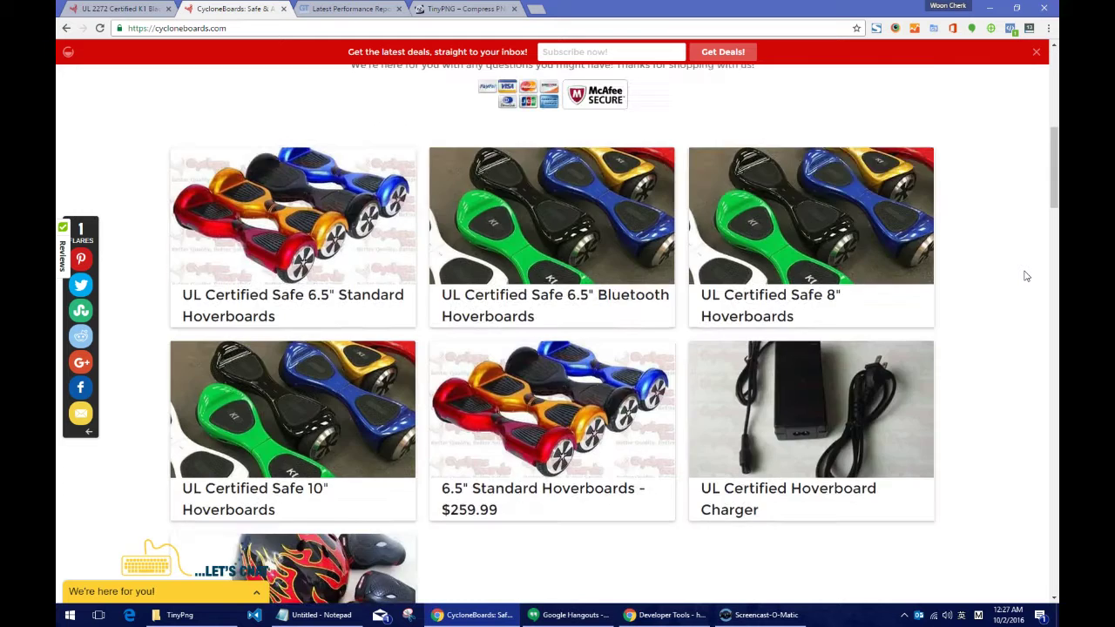
{"action": "scroll", "coordinate": [1026, 277], "scroll_direction": "down", "scroll_amount": 5}
{"action": "scroll", "coordinate": [1026, 276], "scroll_direction": "down", "scroll_amount": 7}
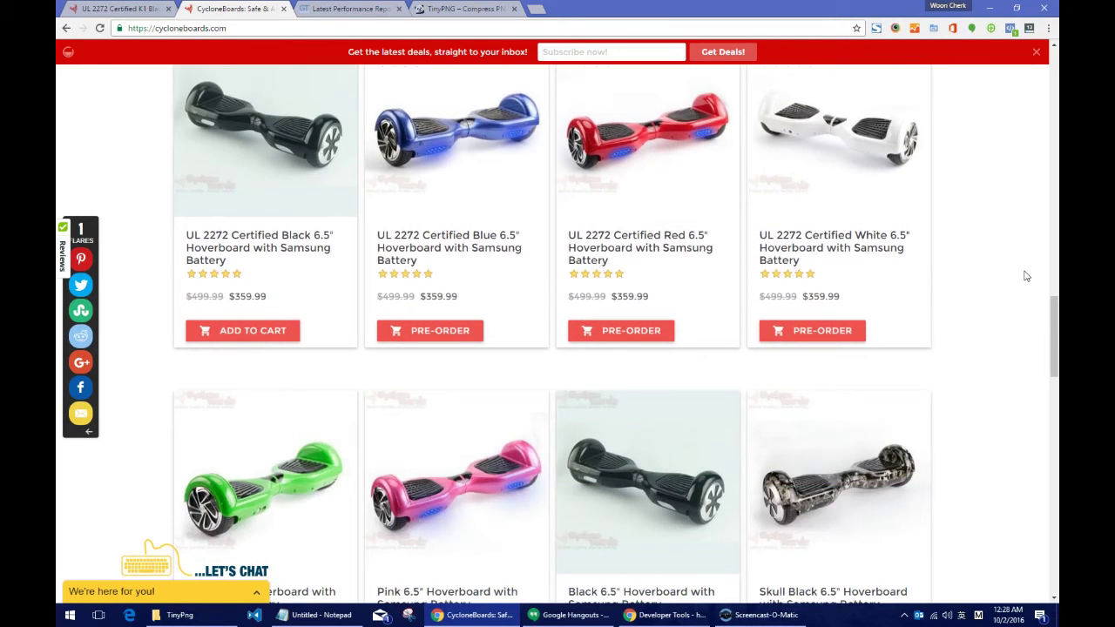
{"action": "scroll", "coordinate": [1027, 276], "scroll_direction": "down", "scroll_amount": 9}
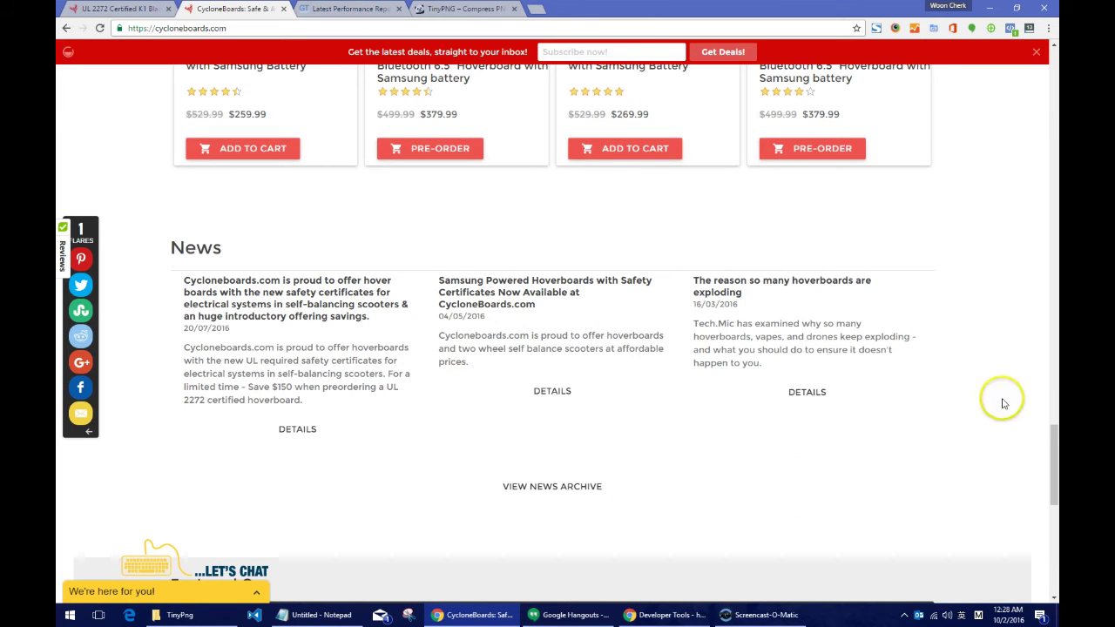
{"action": "left_click_drag", "start_coordinate": [1055, 435], "coordinate": [1054, 45]}
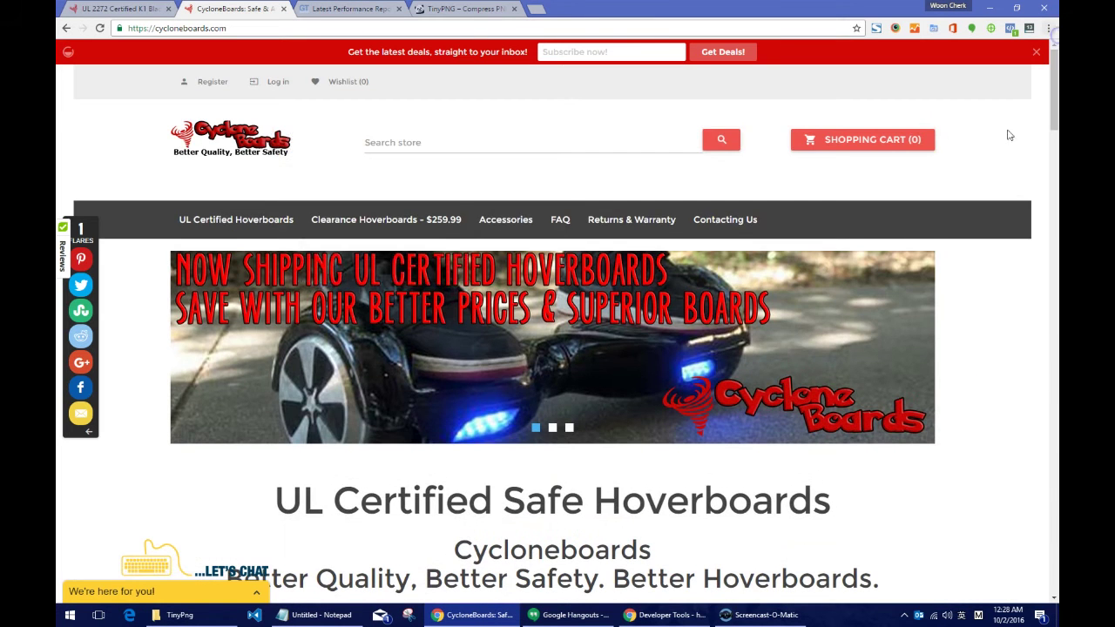
{"action": "key", "text": "ctrl+Tab"}
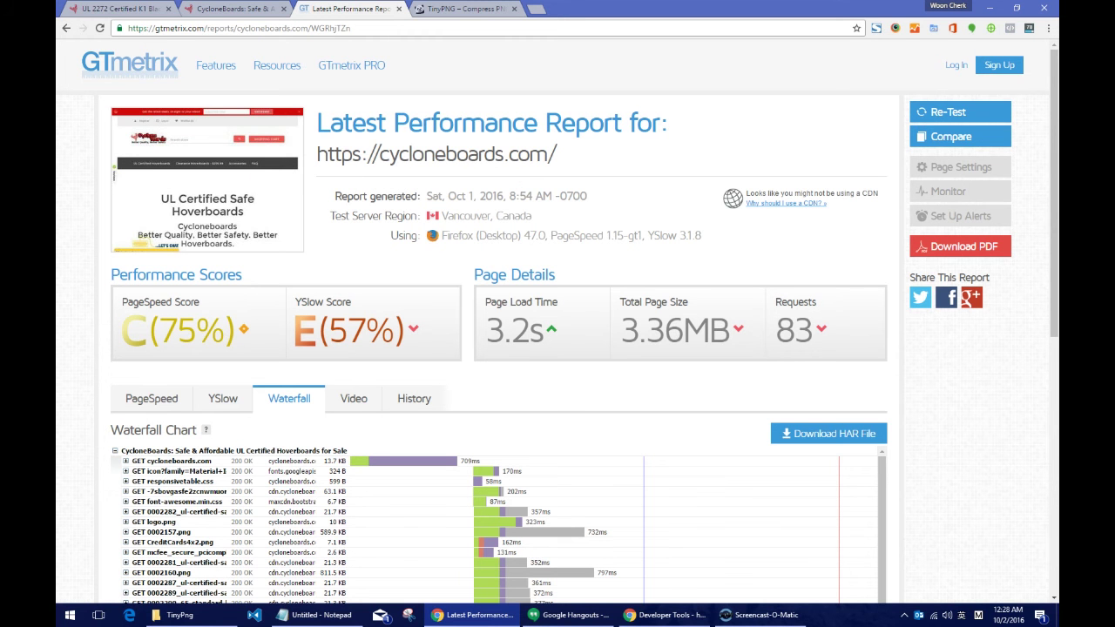
Highlight the 3.2s load time and page size values, then switch to the PageSpeed recommendations.
{"action": "left_click_drag", "start_coordinate": [1054, 174], "coordinate": [1055, 345]}
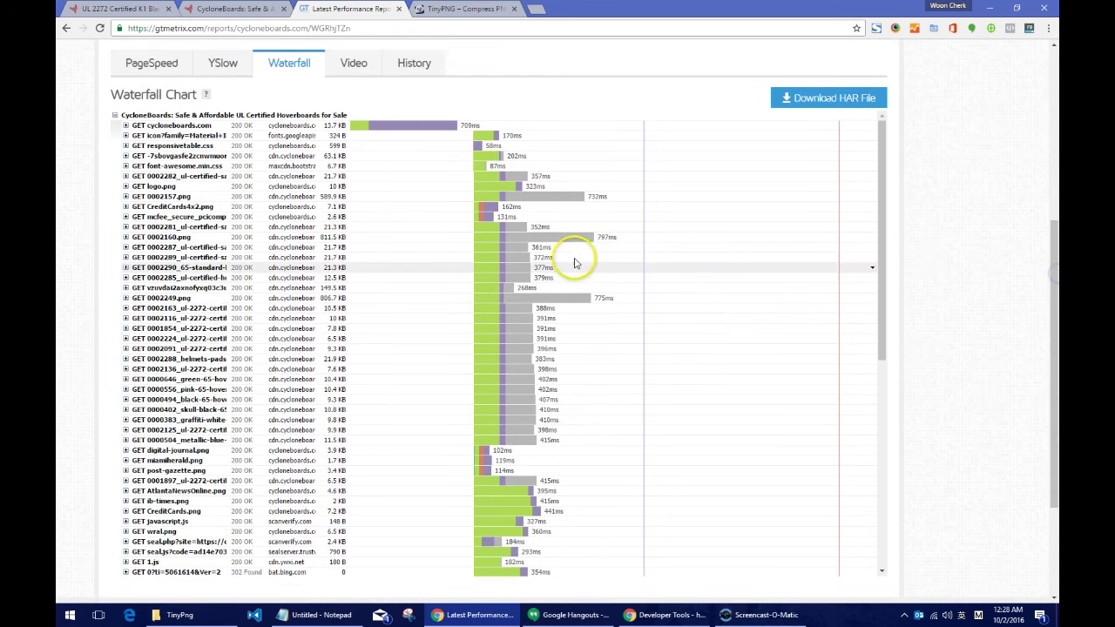
{"action": "scroll", "coordinate": [937, 170], "scroll_direction": "up", "scroll_amount": 4}
{"action": "scroll", "coordinate": [944, 207], "scroll_direction": "down", "scroll_amount": 2}
{"action": "scroll", "coordinate": [945, 206], "scroll_direction": "up", "scroll_amount": 2}
{"action": "left_click_drag", "start_coordinate": [485, 330], "coordinate": [542, 329]}
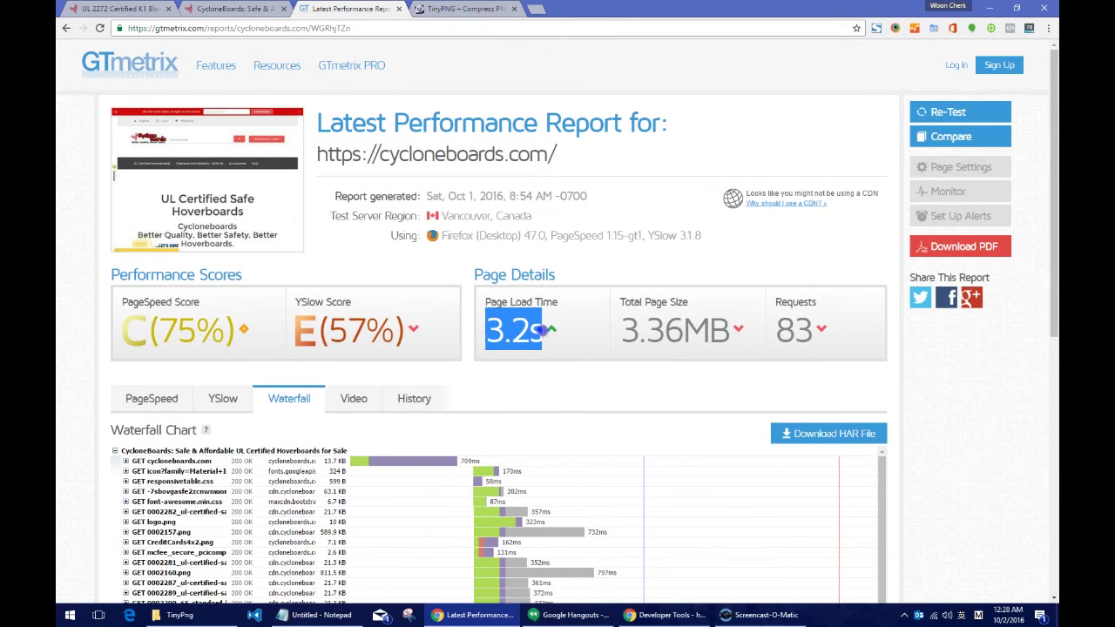
{"action": "mouse_move", "coordinate": [627, 339]}
{"action": "left_mouse_down"}
{"action": "mouse_move", "coordinate": [747, 333]}
{"action": "mouse_move", "coordinate": [615, 339]}
{"action": "left_mouse_up"}
{"action": "left_click", "coordinate": [614, 341]}
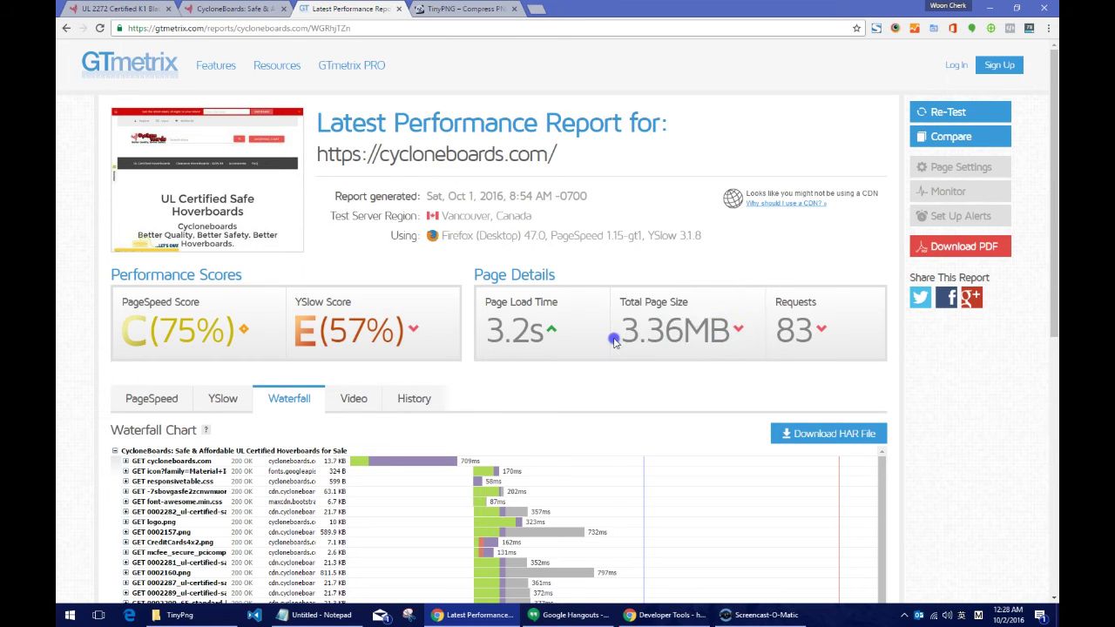
{"action": "left_click", "coordinate": [152, 398]}
{"action": "scroll", "coordinate": [61, 372], "scroll_direction": "down", "scroll_amount": 1}
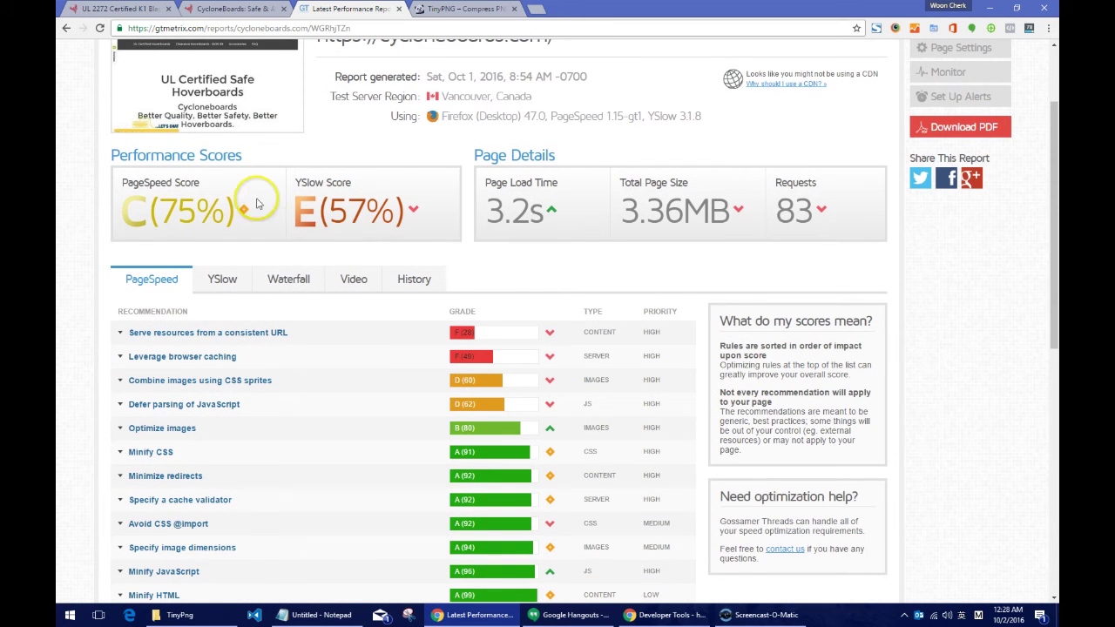
Review the 'Serve resources from a consistent URL' and 'Leverage browser caching' details.
{"action": "left_click", "coordinate": [182, 333]}
{"action": "left_click", "coordinate": [219, 332]}
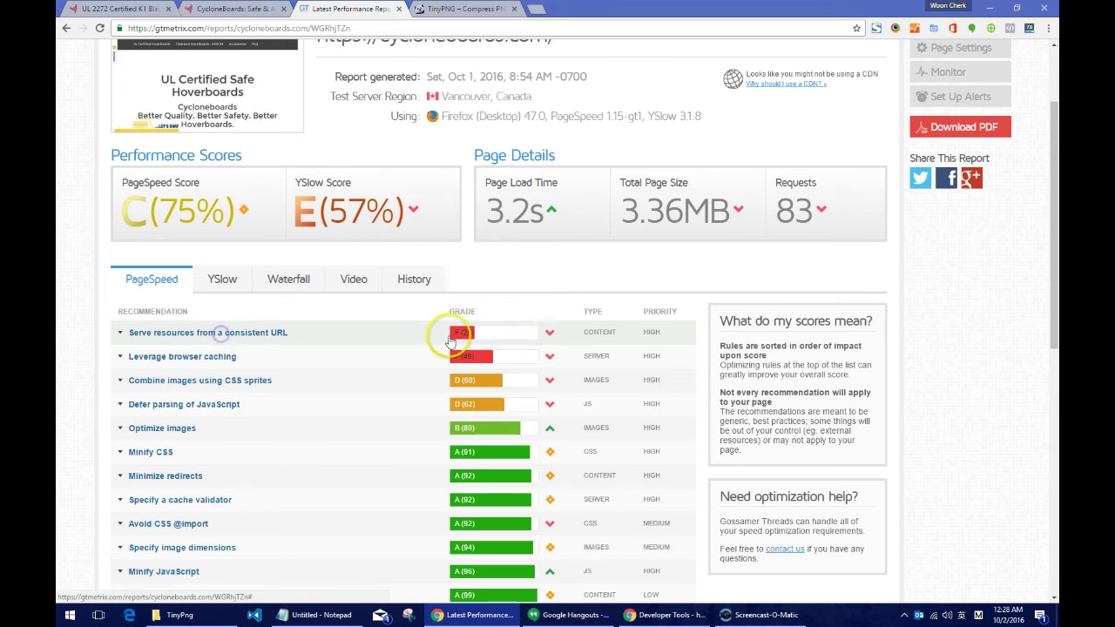
{"action": "left_click", "coordinate": [179, 333]}
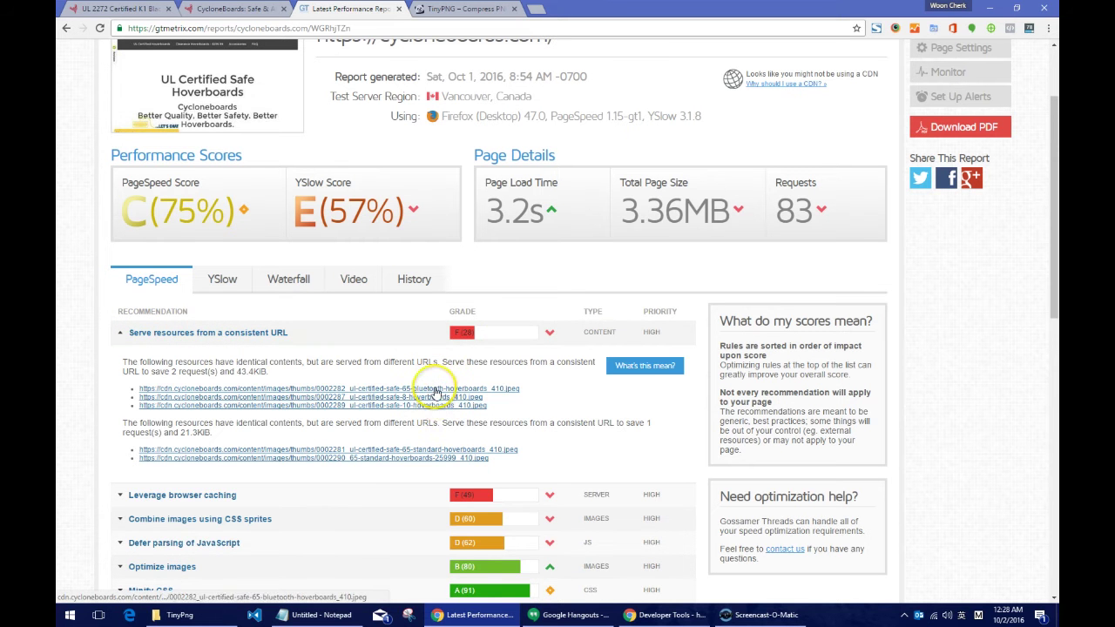
{"action": "left_click", "coordinate": [186, 336]}
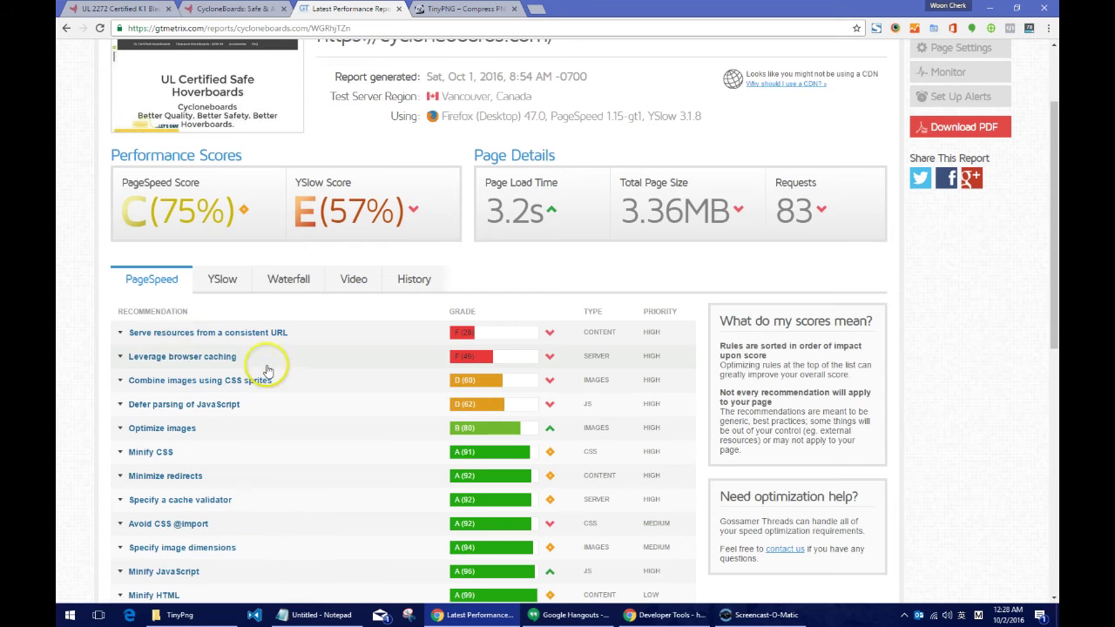
{"action": "left_click", "coordinate": [170, 355]}
{"action": "scroll", "coordinate": [170, 376], "scroll_direction": "down", "scroll_amount": 1}
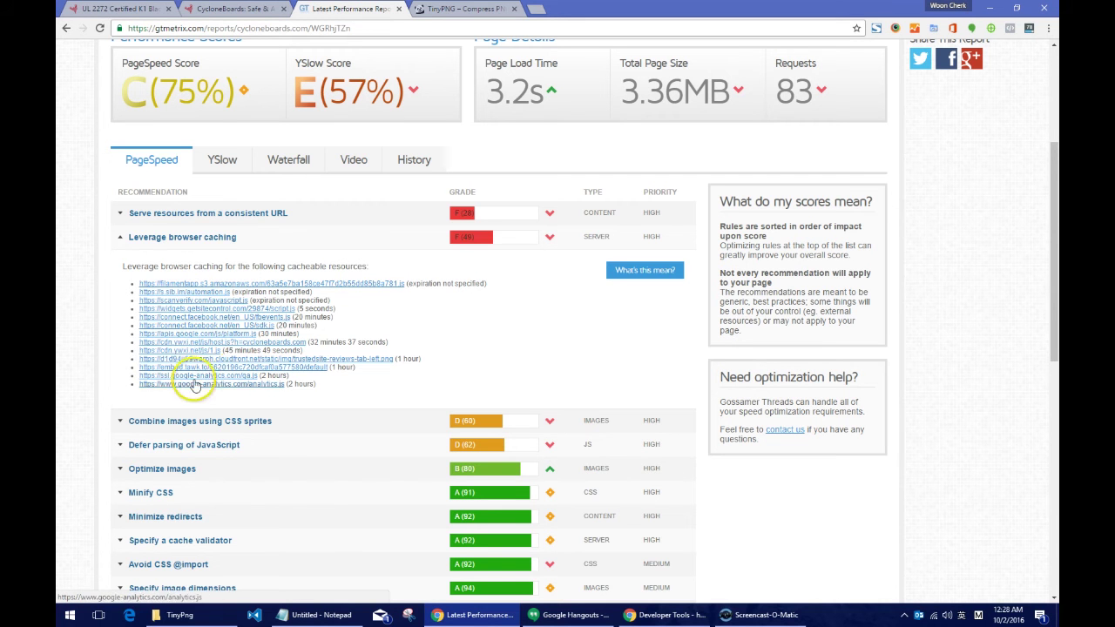
{"action": "left_click", "coordinate": [203, 237]}
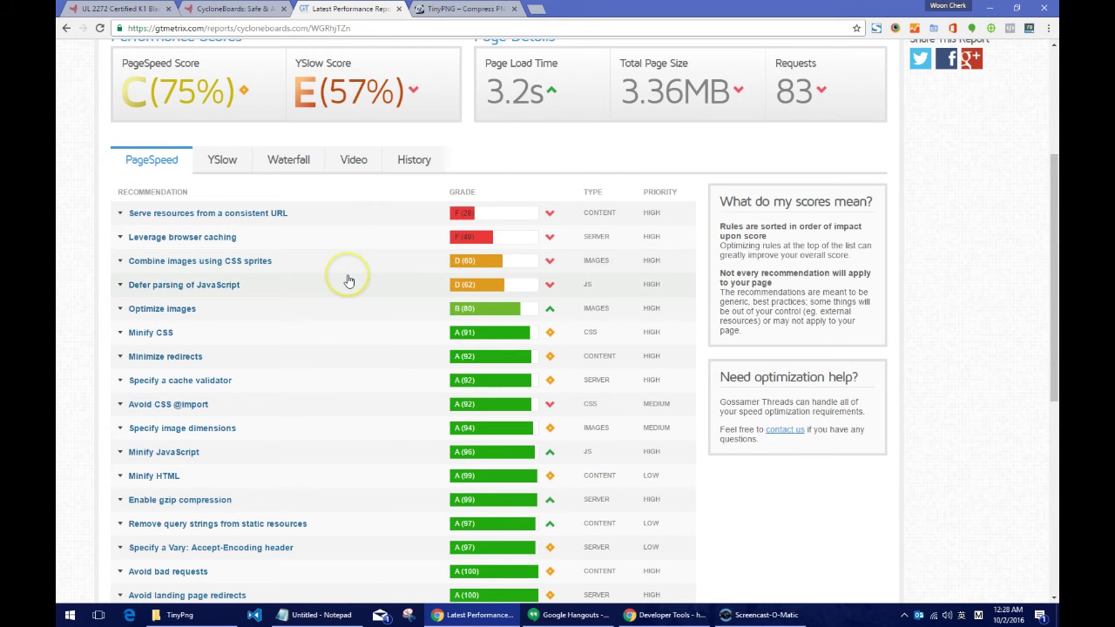
Expand Optimize images, select its image list, and show the YSlow recommendations.
{"action": "left_click", "coordinate": [330, 309]}
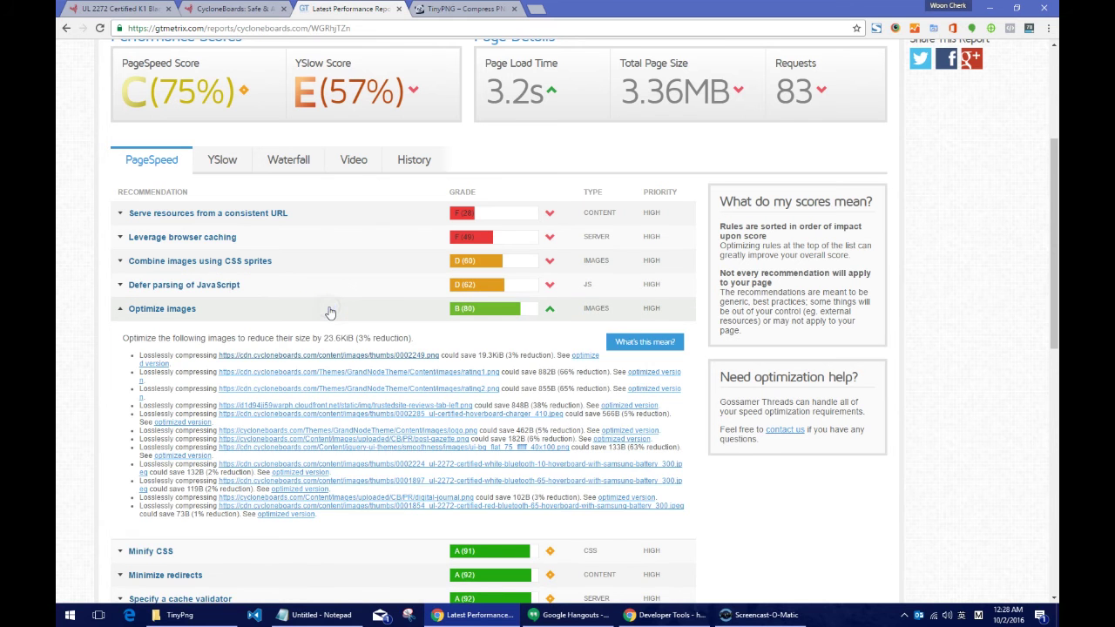
{"action": "left_click", "coordinate": [329, 309]}
{"action": "left_click", "coordinate": [330, 309]}
{"action": "left_click", "coordinate": [348, 306]}
{"action": "left_click", "coordinate": [348, 307]}
{"action": "left_click_drag", "start_coordinate": [340, 521], "coordinate": [136, 338]}
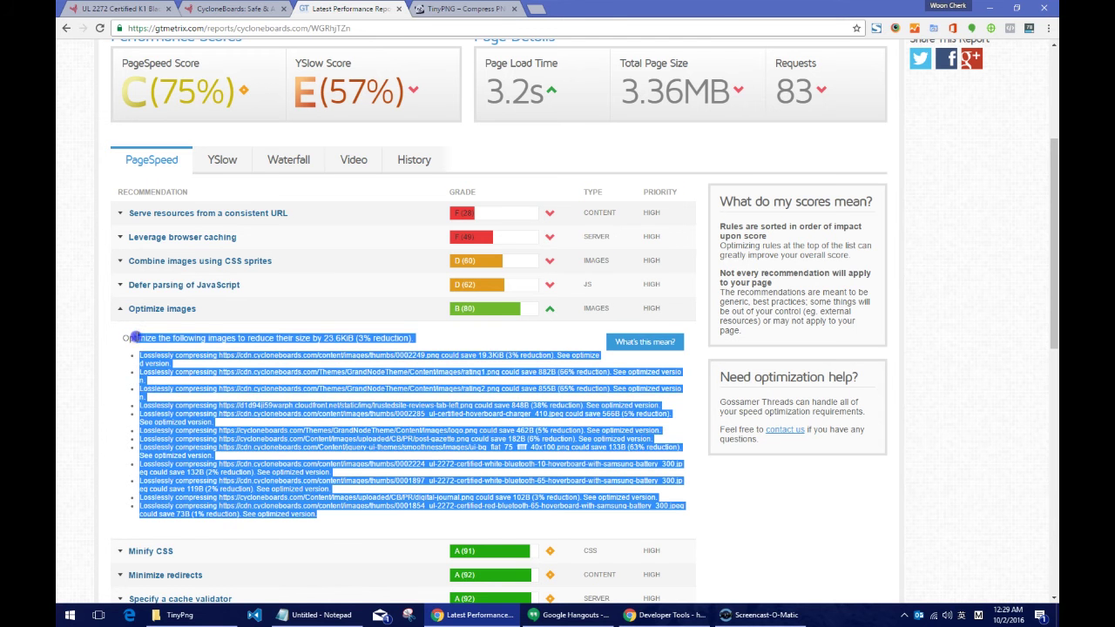
{"action": "left_click", "coordinate": [222, 159]}
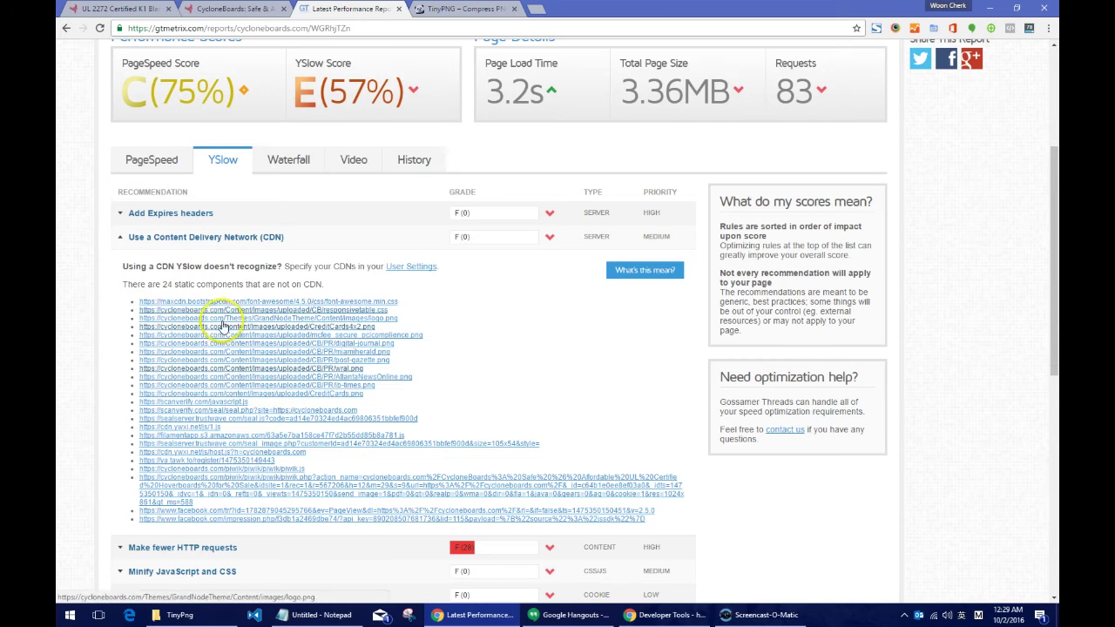
View the CycloneBoards homepage source and inspect the script address on line 49.
{"action": "left_click", "coordinate": [231, 8]}
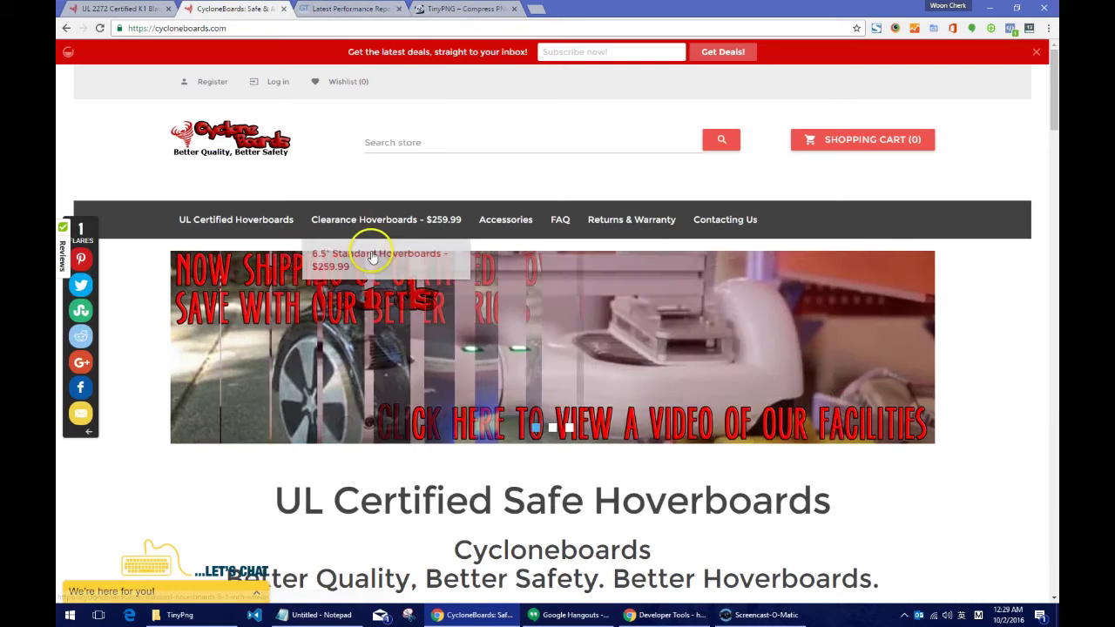
{"action": "right_click", "coordinate": [139, 279]}
{"action": "left_click", "coordinate": [153, 404]}
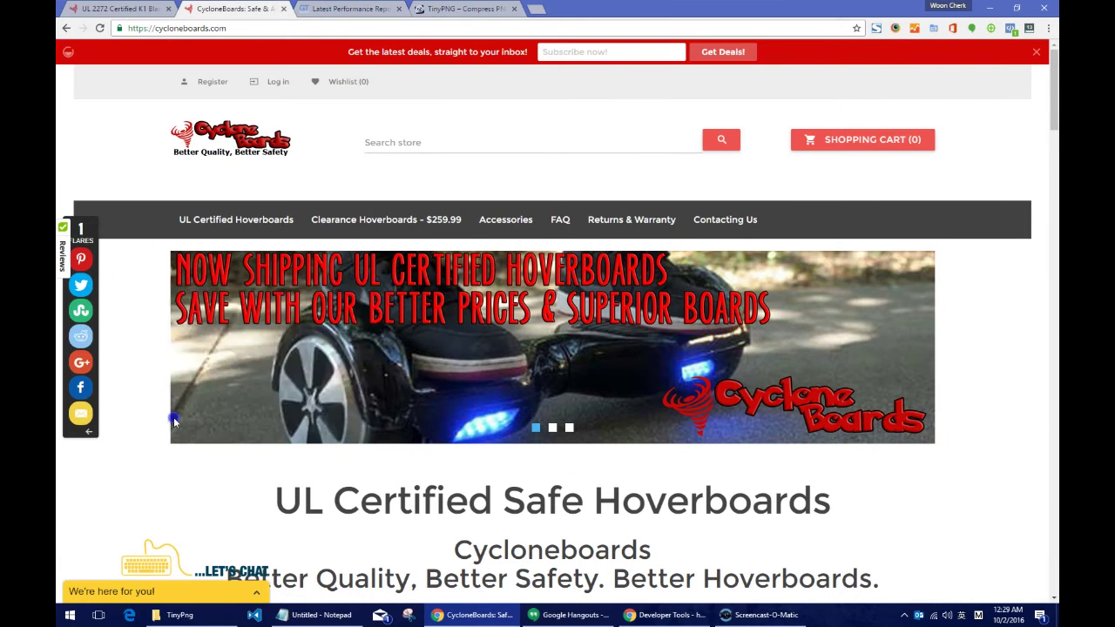
{"action": "scroll", "coordinate": [357, 323], "scroll_direction": "down", "scroll_amount": 4}
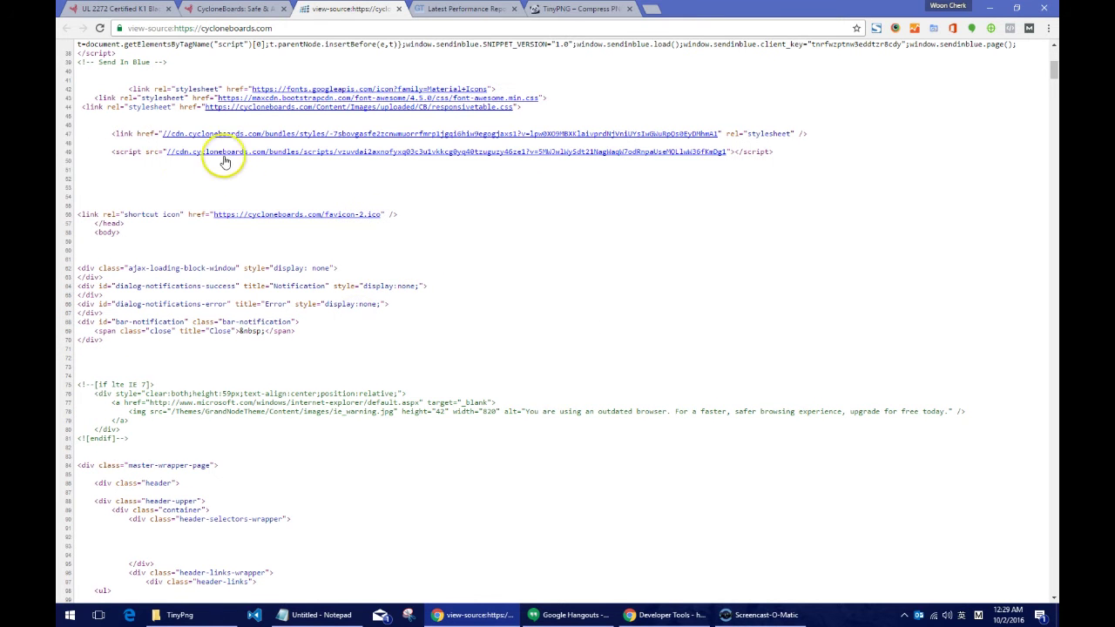
{"action": "left_click_drag", "start_coordinate": [479, 152], "coordinate": [775, 153]}
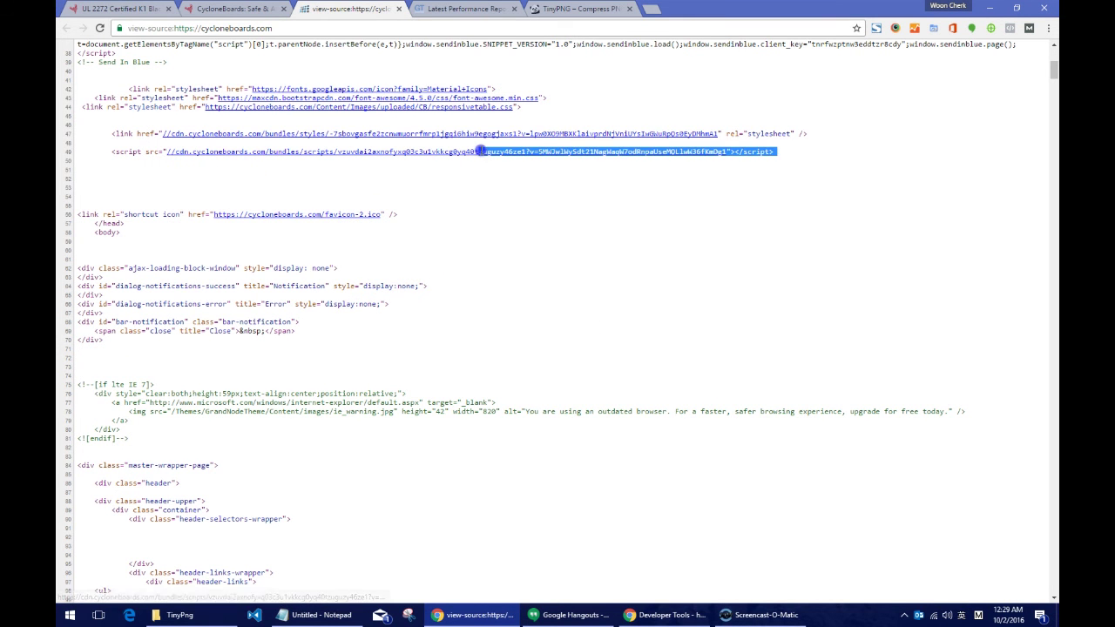
{"action": "left_click", "coordinate": [459, 182]}
Inspect the product image tag on lines 861–862, then return to the GTmetrix report.
{"action": "scroll", "coordinate": [378, 209], "scroll_direction": "down", "scroll_amount": 20}
{"action": "scroll", "coordinate": [379, 279], "scroll_direction": "down", "scroll_amount": 20}
{"action": "scroll", "coordinate": [378, 279], "scroll_direction": "down", "scroll_amount": 1}
{"action": "left_click", "coordinate": [441, 389]}
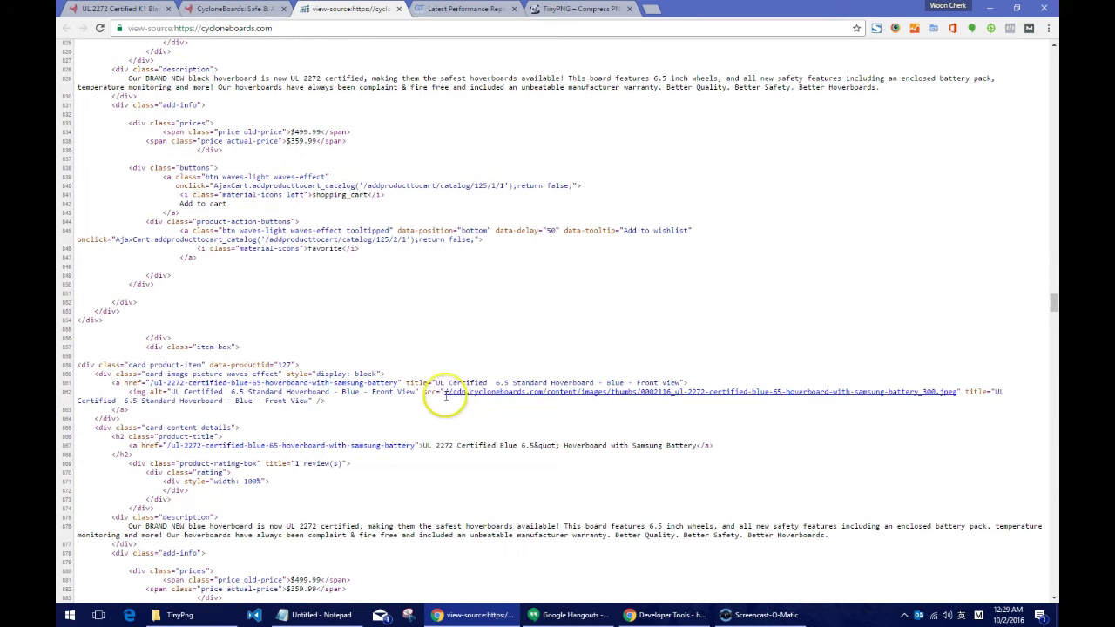
{"action": "left_click_drag", "start_coordinate": [438, 390], "coordinate": [715, 389]}
{"action": "left_click", "coordinate": [647, 321]}
{"action": "key", "text": "ctrl+Tab"}
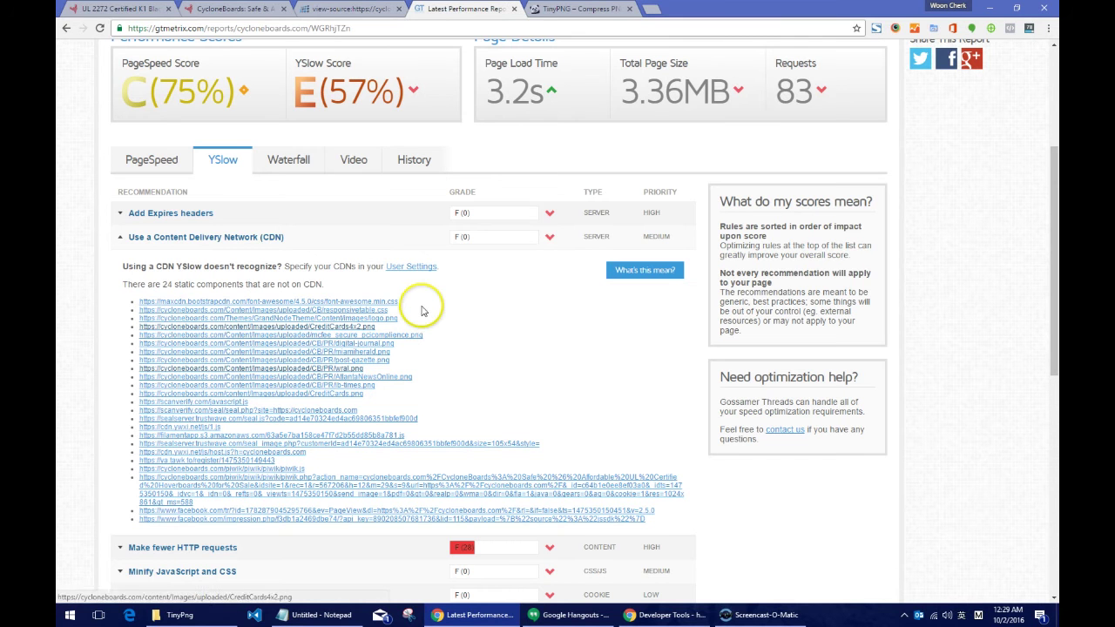
Review the non-CDN file links under the CDN recommendation, then open the Waterfall and expand 0002157.png.
{"action": "left_click_drag", "start_coordinate": [422, 311], "coordinate": [532, 355]}
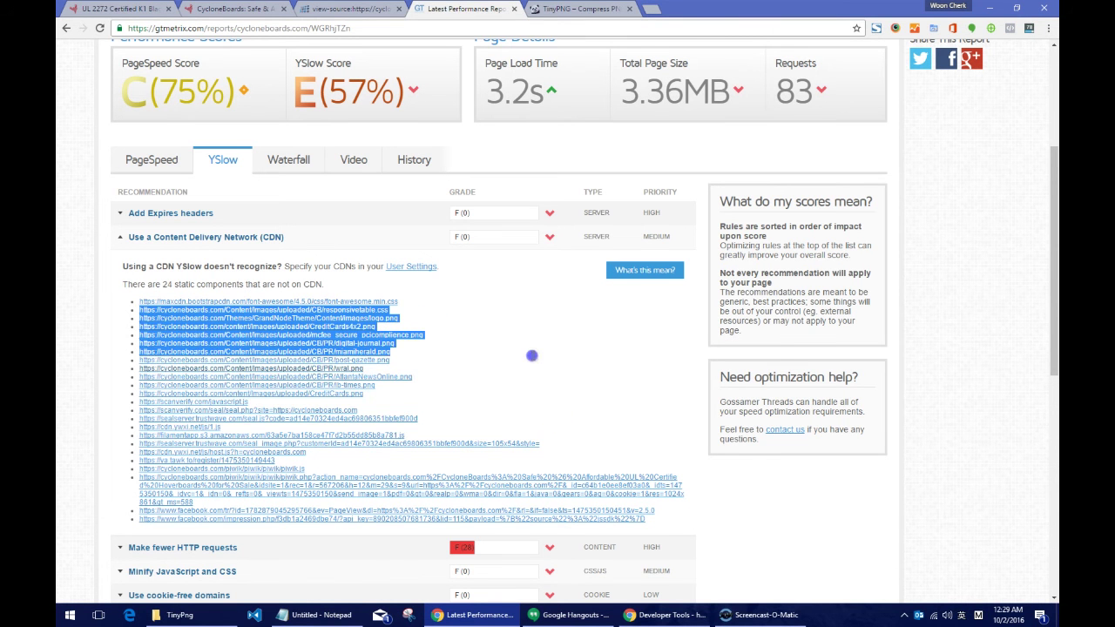
{"action": "left_click", "coordinate": [525, 361]}
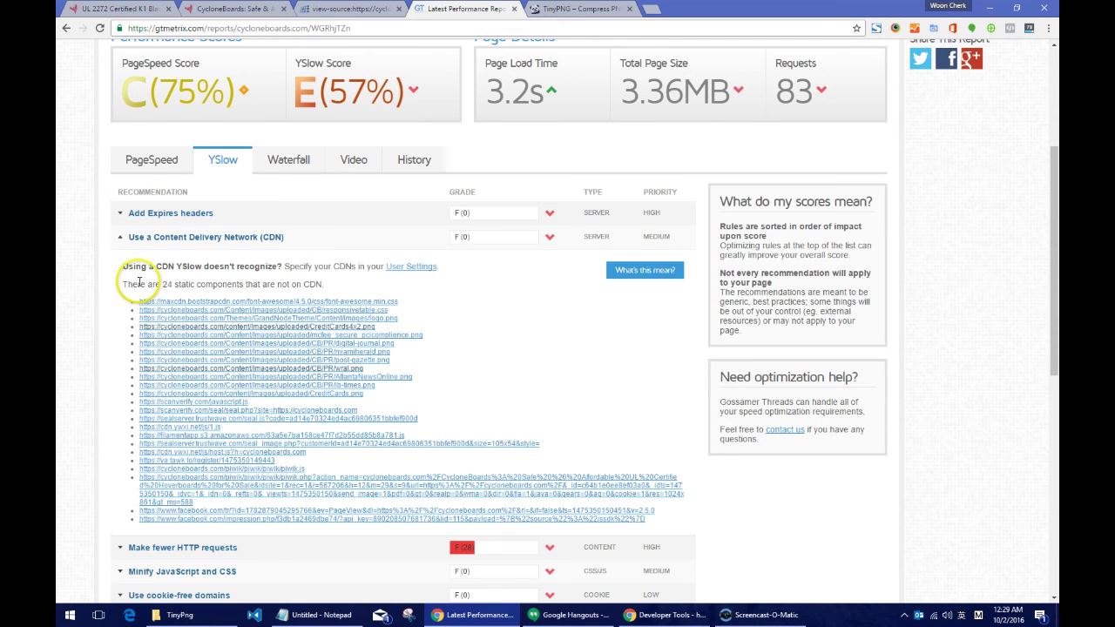
{"action": "left_click_drag", "start_coordinate": [138, 287], "coordinate": [516, 369]}
{"action": "left_click", "coordinate": [515, 369]}
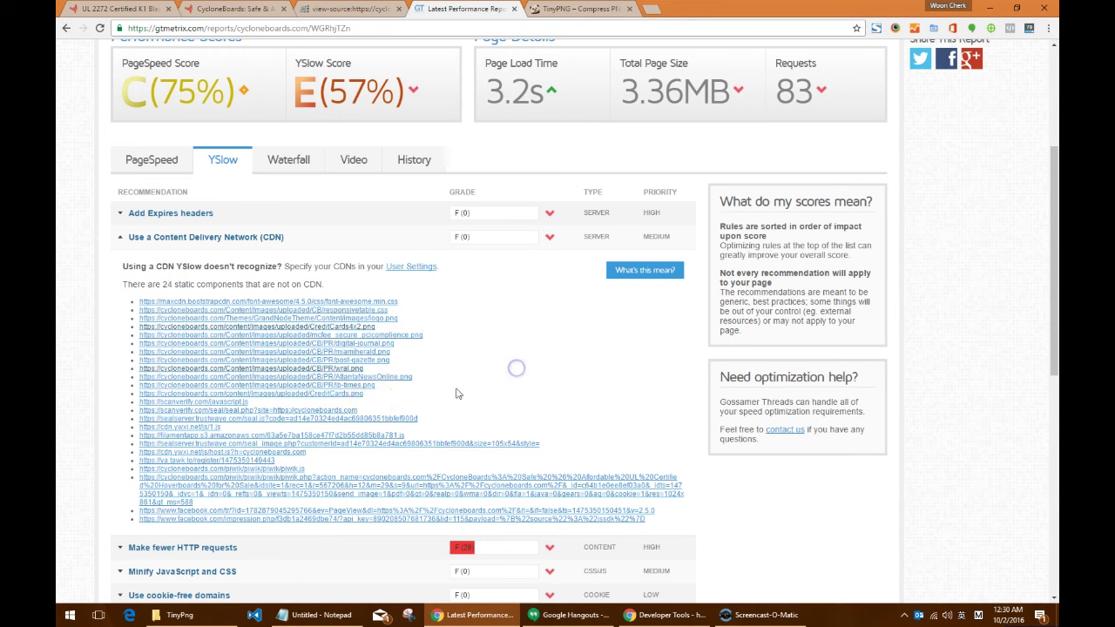
{"action": "left_click_drag", "start_coordinate": [366, 394], "coordinate": [128, 305]}
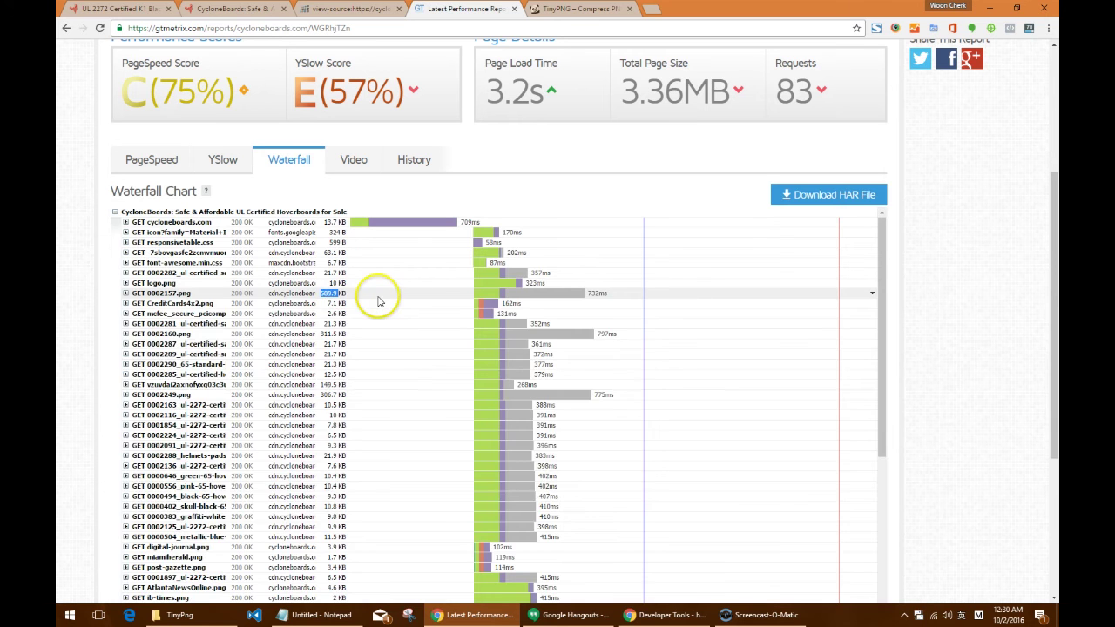
{"action": "left_click", "coordinate": [348, 294]}
{"action": "left_click", "coordinate": [341, 295]}
{"action": "mouse_move", "coordinate": [336, 334]}
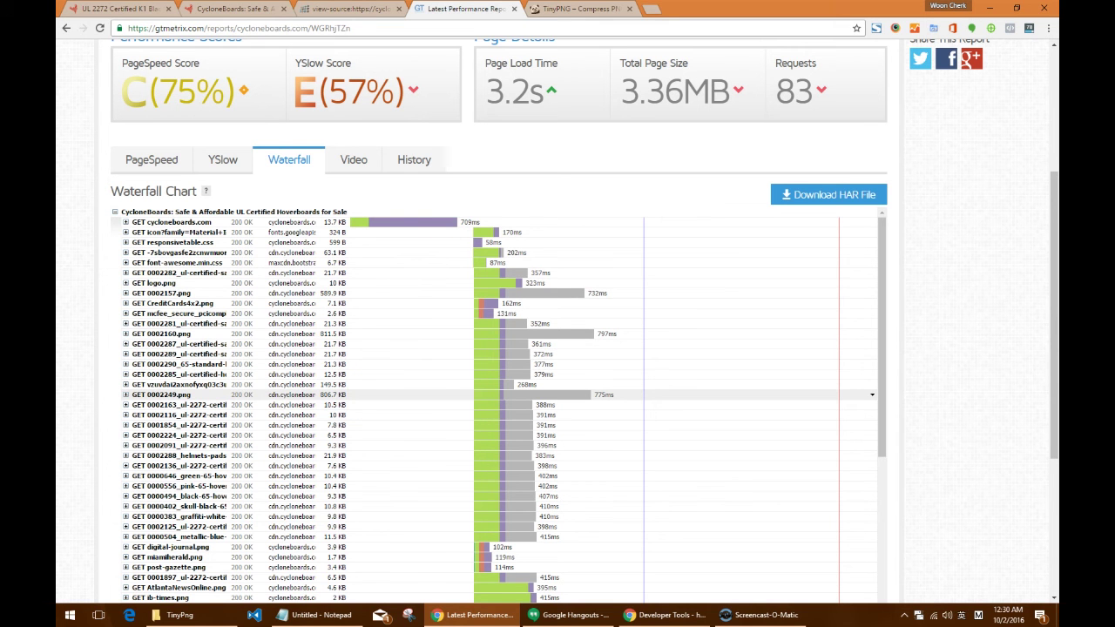
Open the 0002157.png banner image from the waterfall in a new tab.
{"action": "right_click", "coordinate": [181, 293]}
{"action": "left_click", "coordinate": [177, 299]}
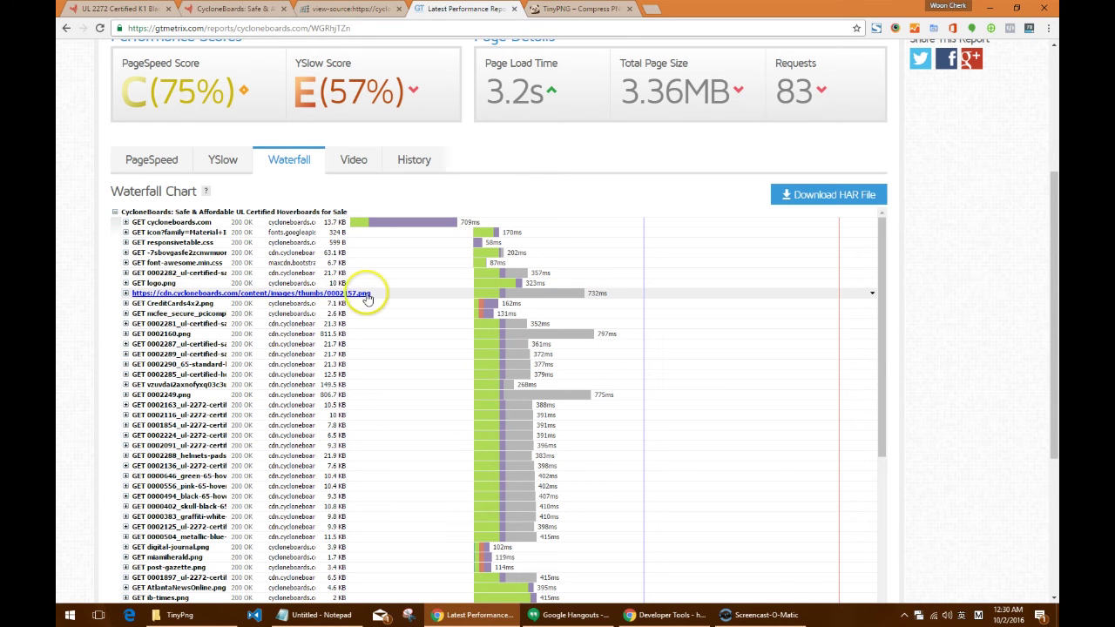
{"action": "left_click_drag", "start_coordinate": [371, 294], "coordinate": [200, 299]}
{"action": "left_click", "coordinate": [128, 297]}
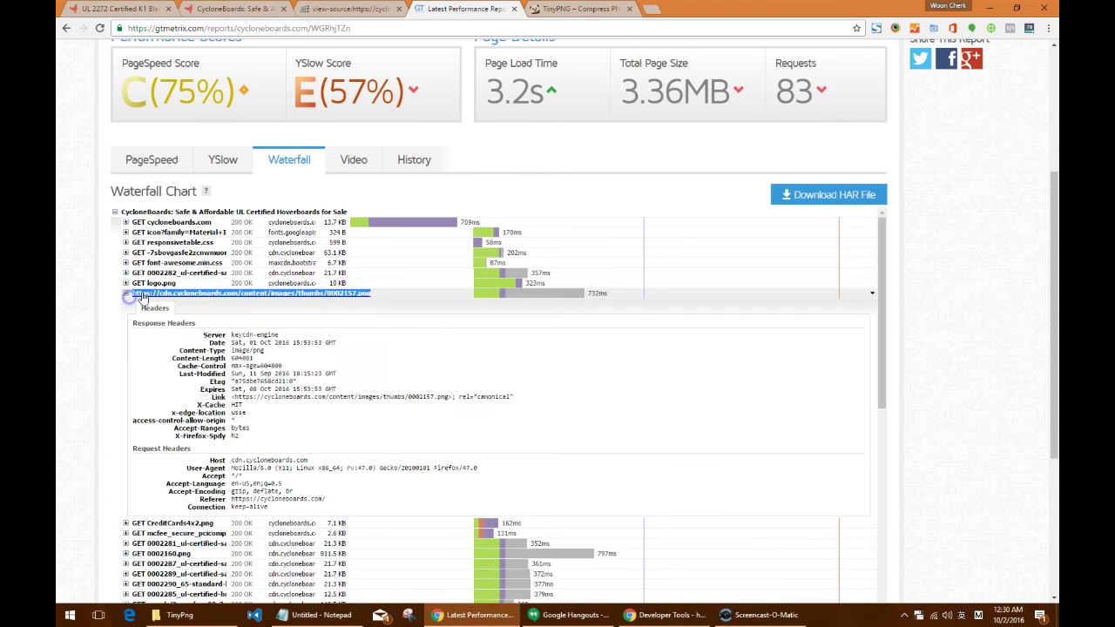
{"action": "right_click", "coordinate": [143, 296]}
{"action": "left_click", "coordinate": [181, 319]}
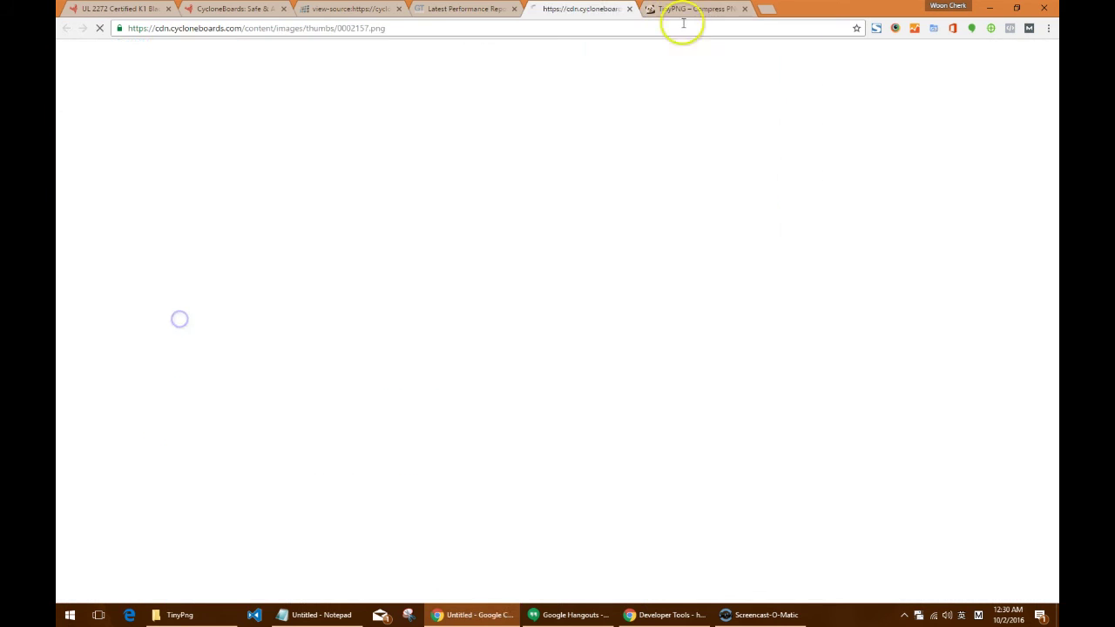
Save 0002157.png into the TinyPng folder and drop it into TinyPNG.
{"action": "left_click_drag", "start_coordinate": [443, 95], "coordinate": [541, 338]}
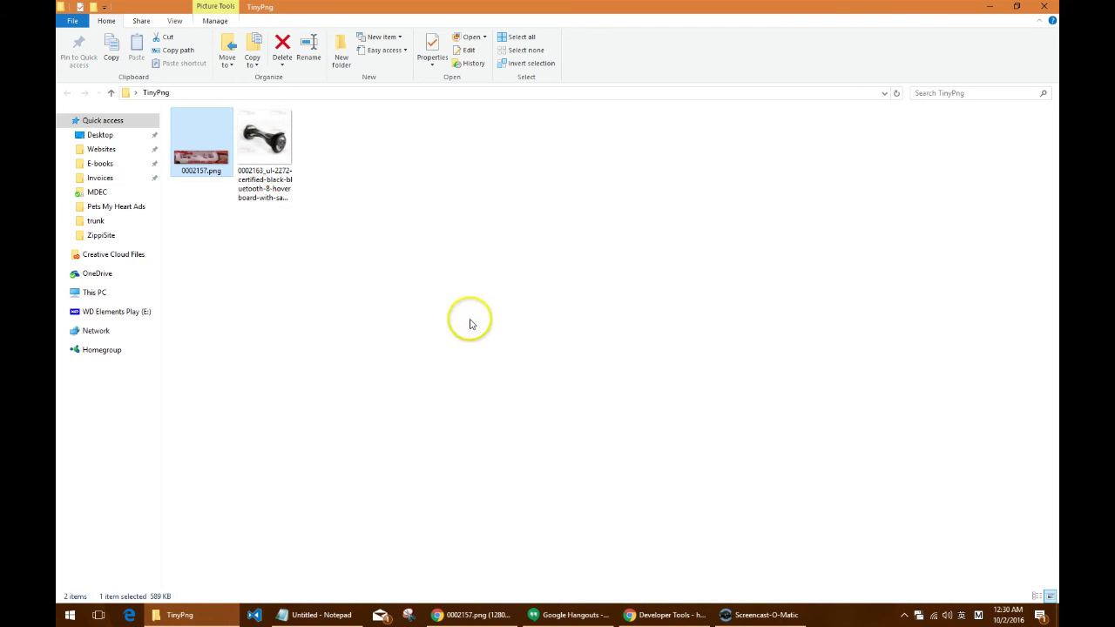
{"action": "left_click", "coordinate": [317, 416]}
{"action": "left_click_drag", "start_coordinate": [203, 172], "coordinate": [565, 137]}
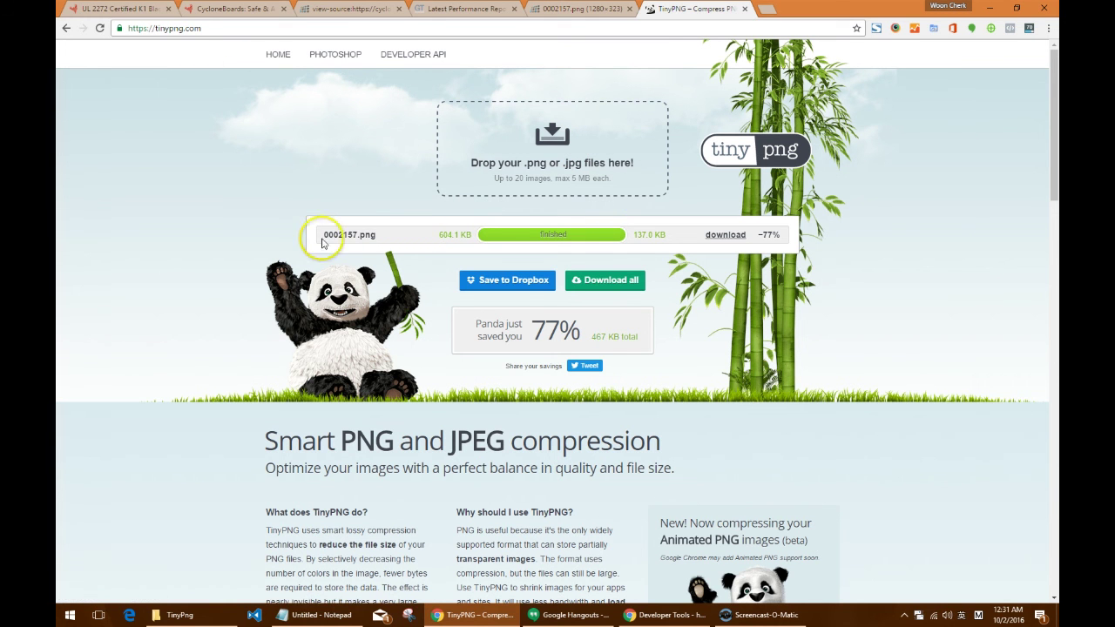
Compare TinyPNG's 137.0 KB result for 0002157.png with the original banner image tab.
{"action": "left_click", "coordinate": [436, 237]}
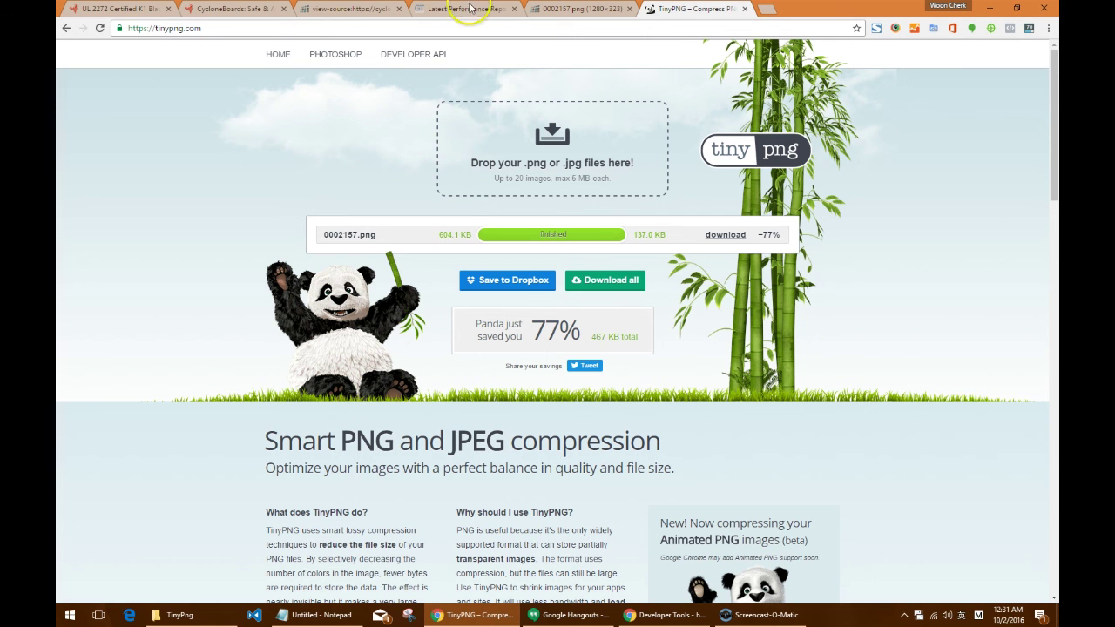
{"action": "left_click", "coordinate": [580, 9]}
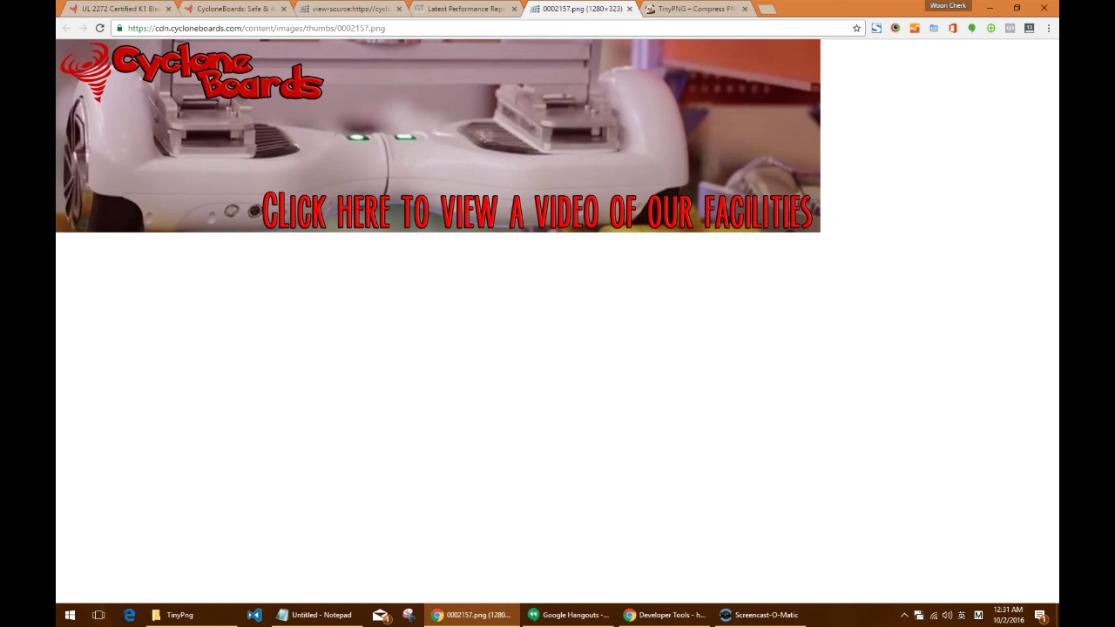
{"action": "key", "text": "ctrl+Tab"}
{"action": "key", "text": "ctrl+shift+Tab"}
{"action": "key", "text": "ctrl+Tab"}
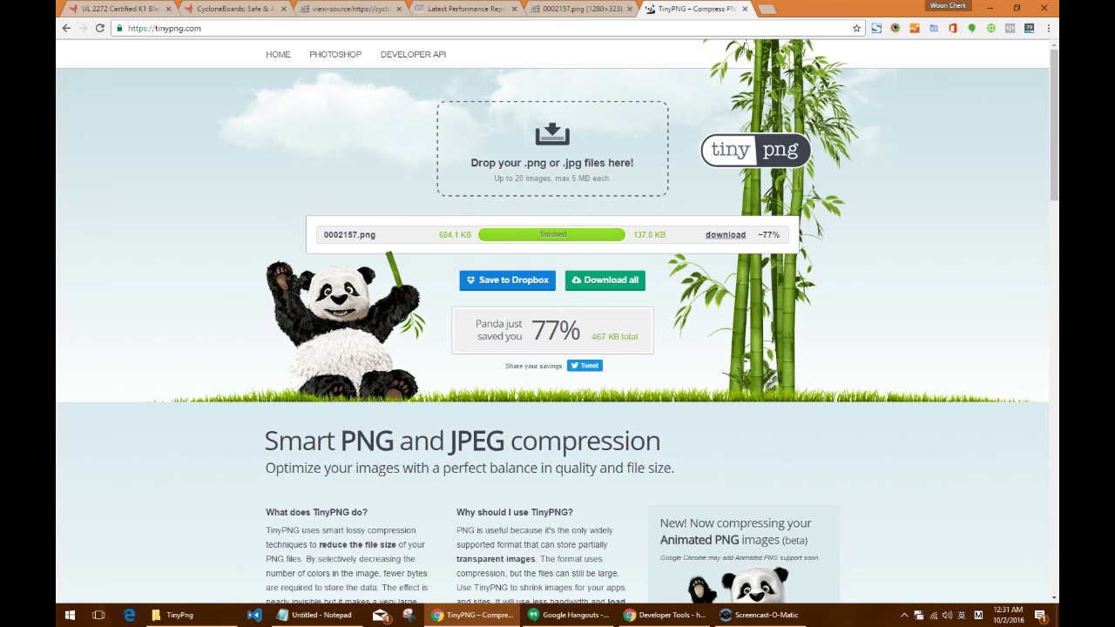